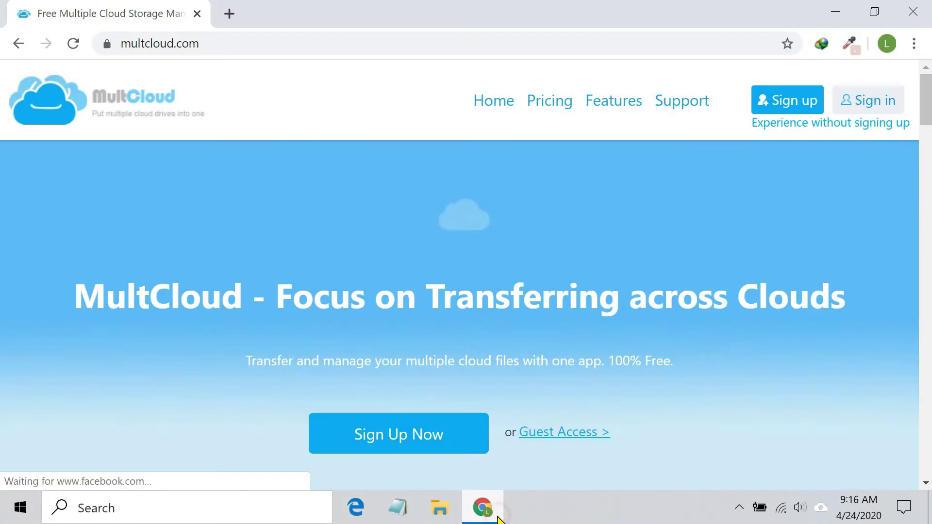
Sign up for a MultCloud account with email, username, password and verification code.
mouse_move(429, 485)
left_click(482, 508)
left_click_drag(79, 295, 241, 299)
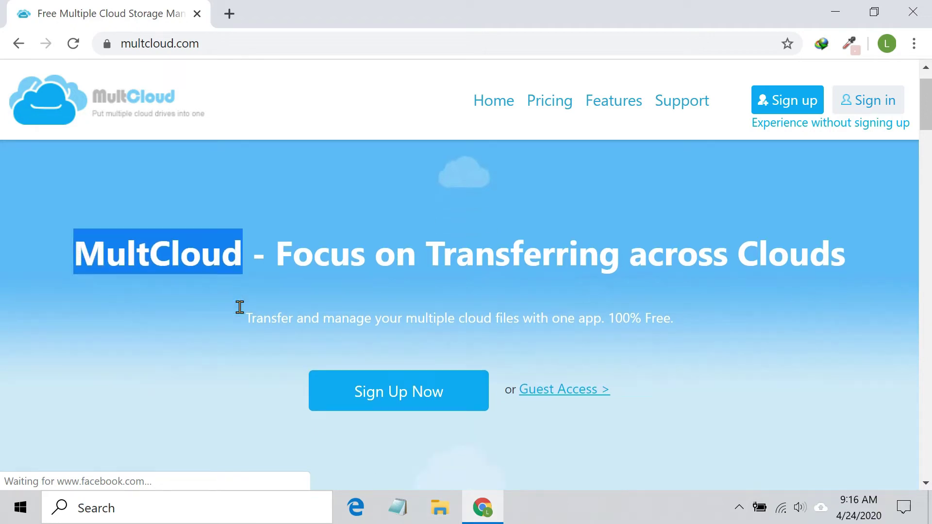
scroll(244, 314, "down", 4)
scroll(244, 313, "down", 4)
scroll(243, 314, "down", 3)
scroll(244, 314, "down", 3)
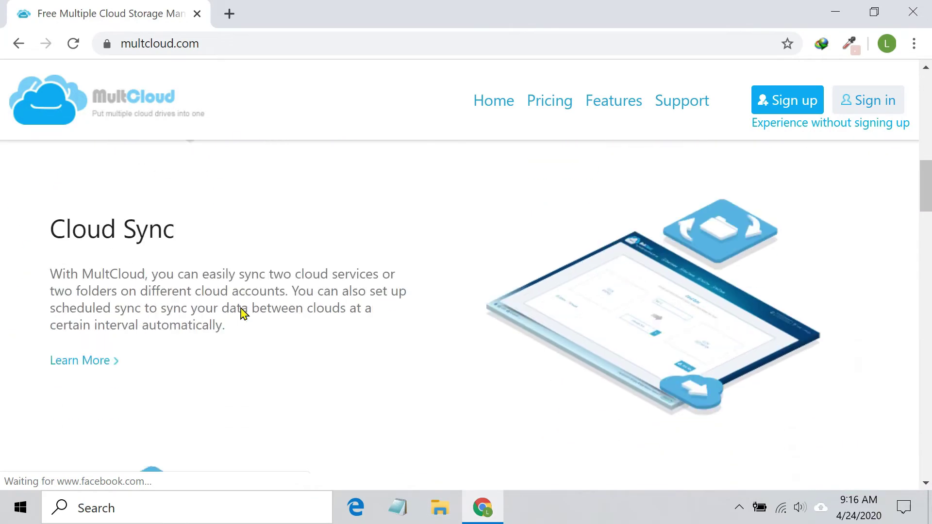
scroll(243, 314, "down", 3)
scroll(243, 314, "down", 4)
scroll(243, 314, "down", 1)
scroll(243, 314, "down", 4)
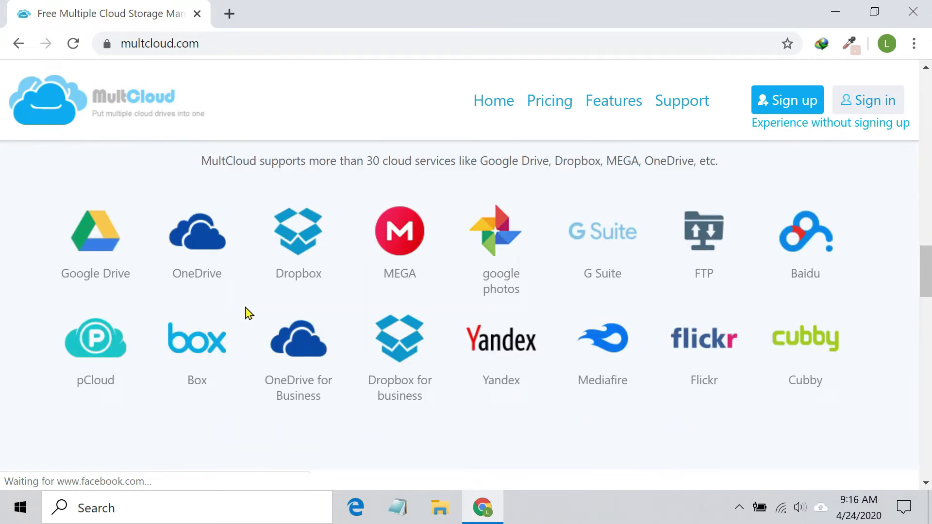
left_click(779, 100)
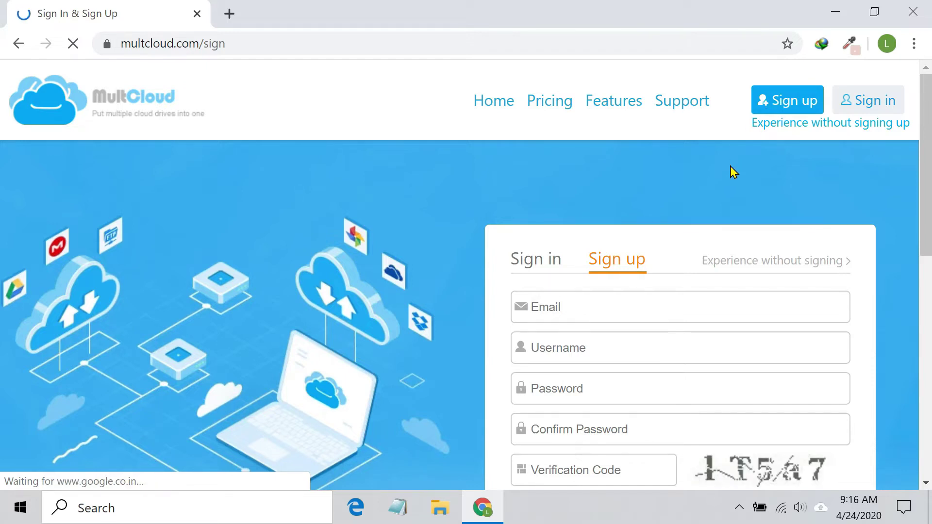
scroll(734, 172, "down", 1)
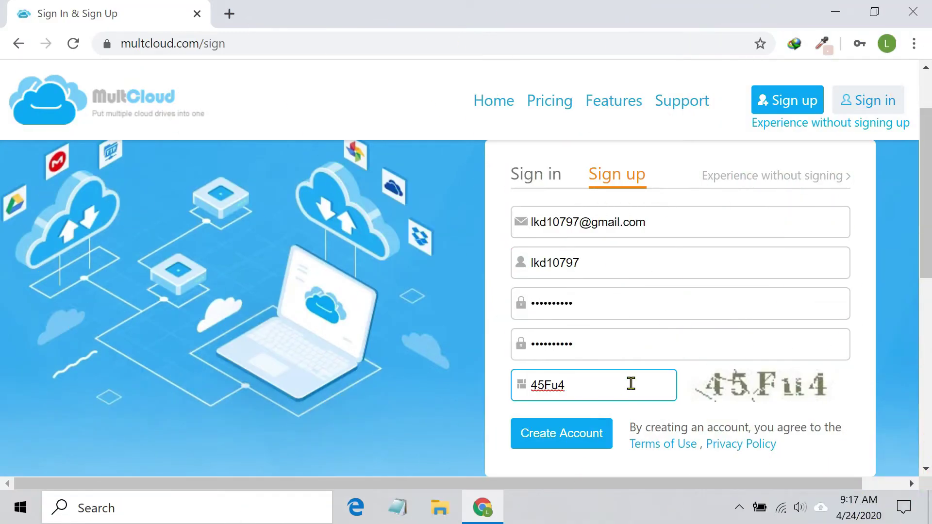
left_click(596, 446)
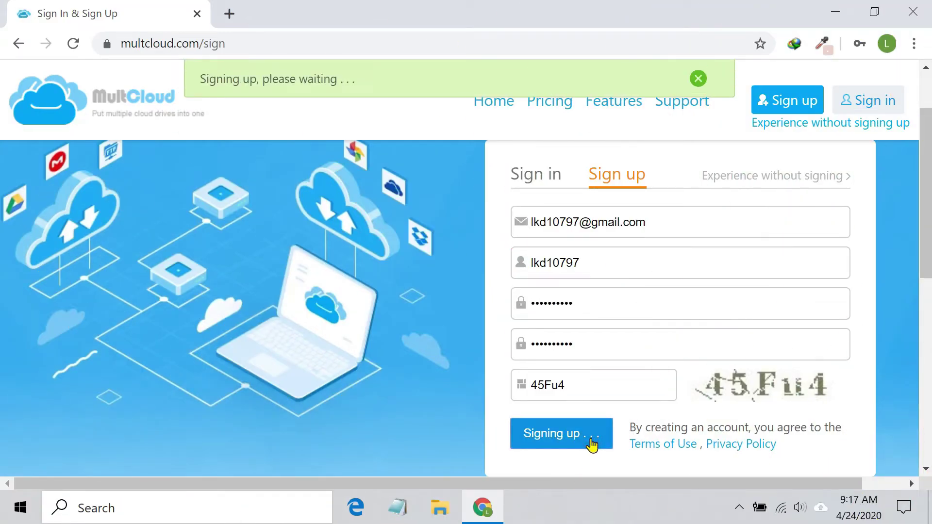
left_click(593, 443)
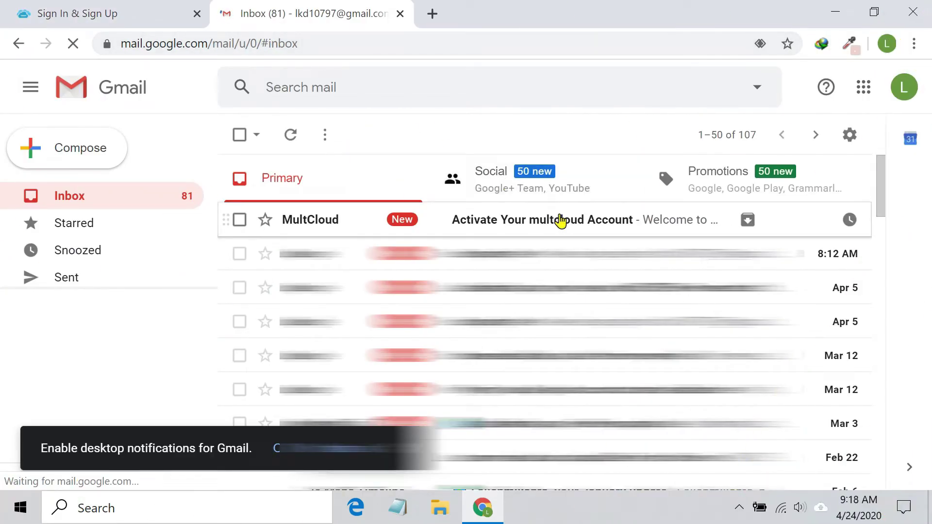
Activate the account from the Gmail activation email, close the old tabs and go to sign-in.
left_click(561, 221)
scroll(565, 222, "down", 3)
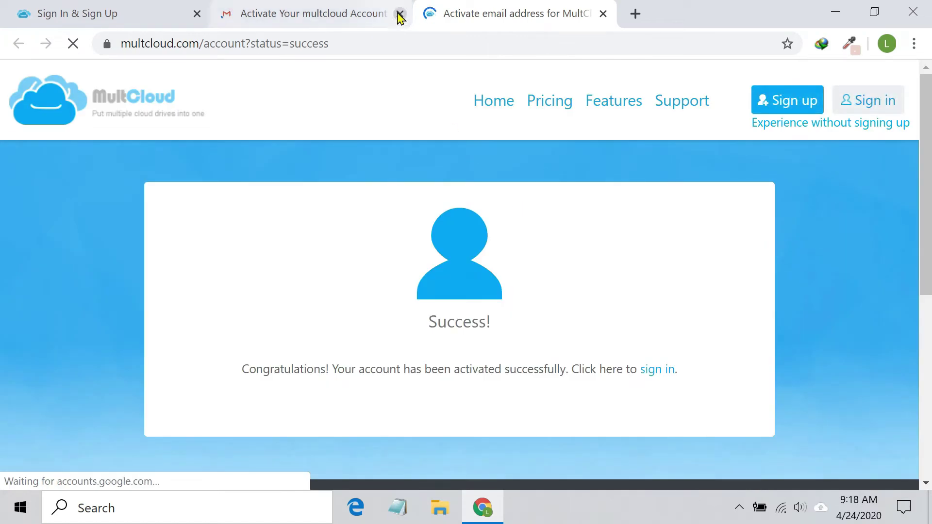
left_click(400, 13)
left_click(197, 13)
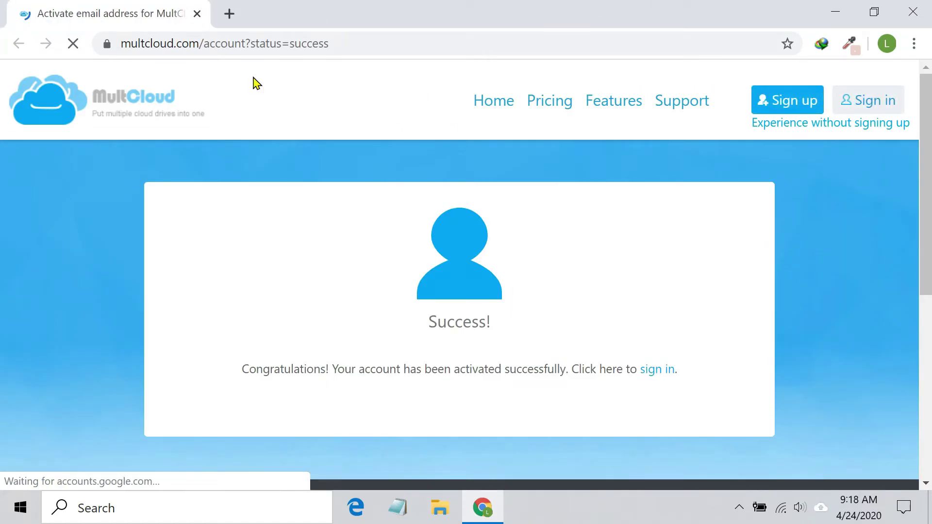
left_click(657, 369)
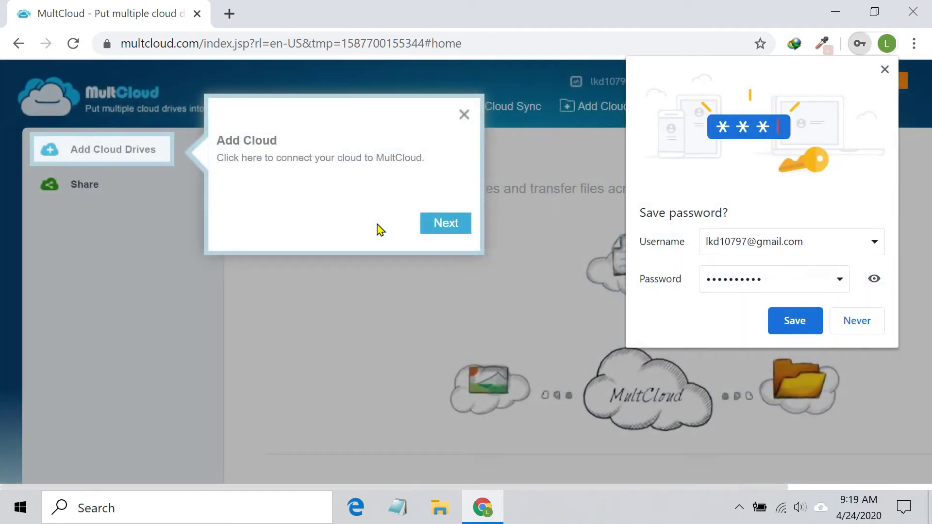
Add Google Drive as a cloud and allow MultCloud access to the Google account.
left_click(464, 114)
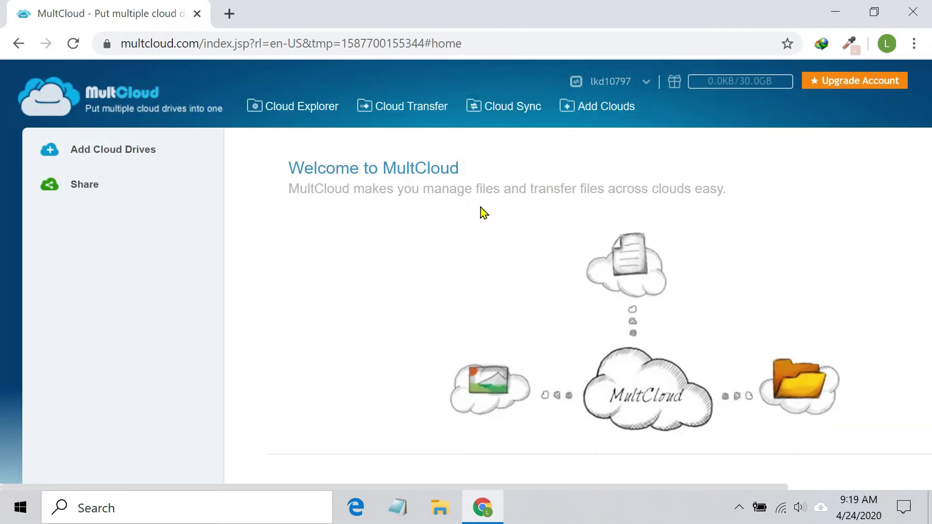
left_click(605, 107)
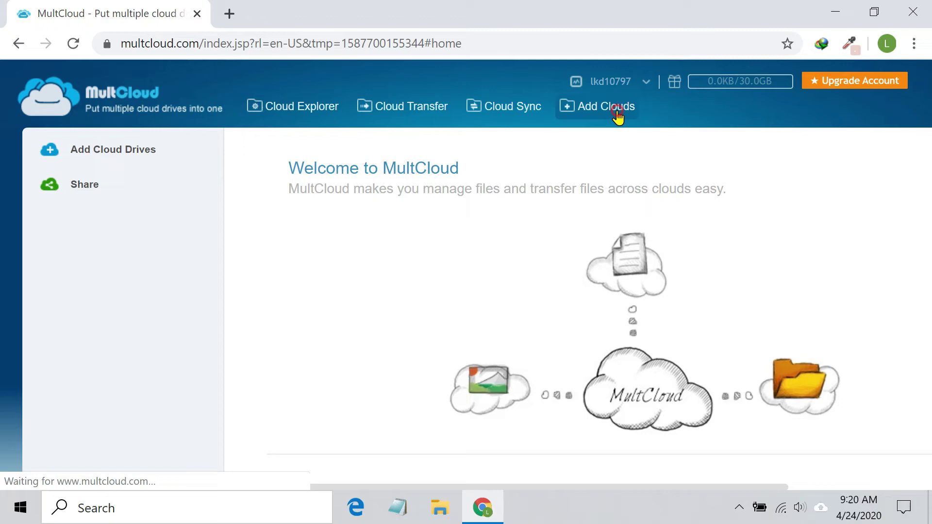
scroll(706, 217, "down", 2)
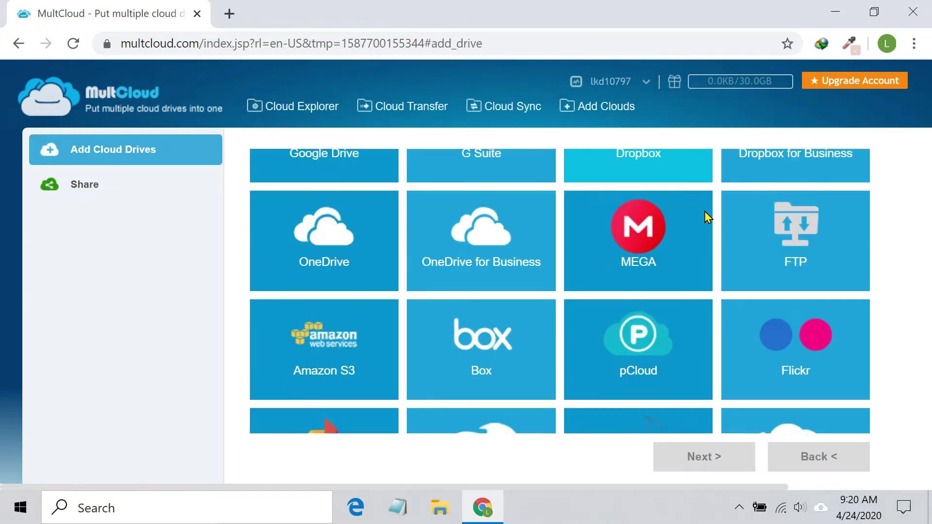
scroll(706, 217, "down", 2)
scroll(707, 217, "down", 2)
scroll(706, 217, "up", 4)
scroll(706, 217, "up", 3)
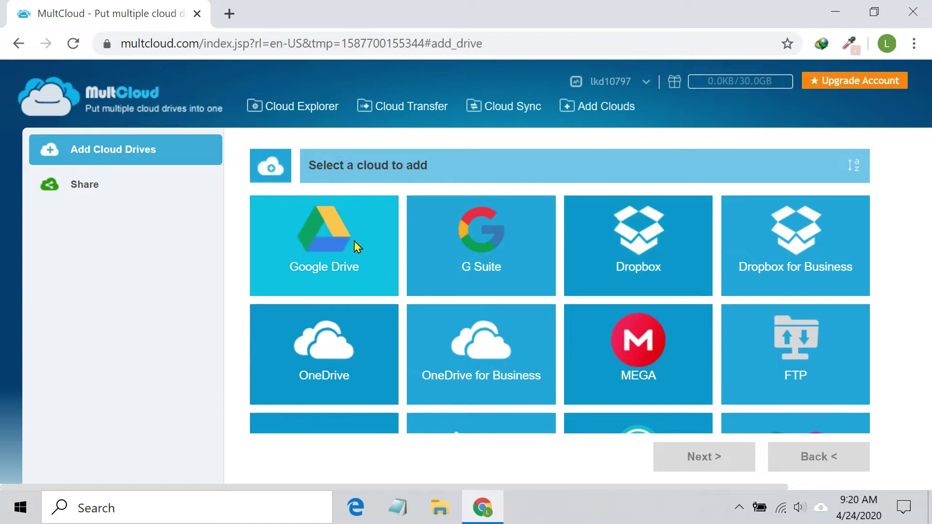
left_click(354, 244)
left_click(703, 456)
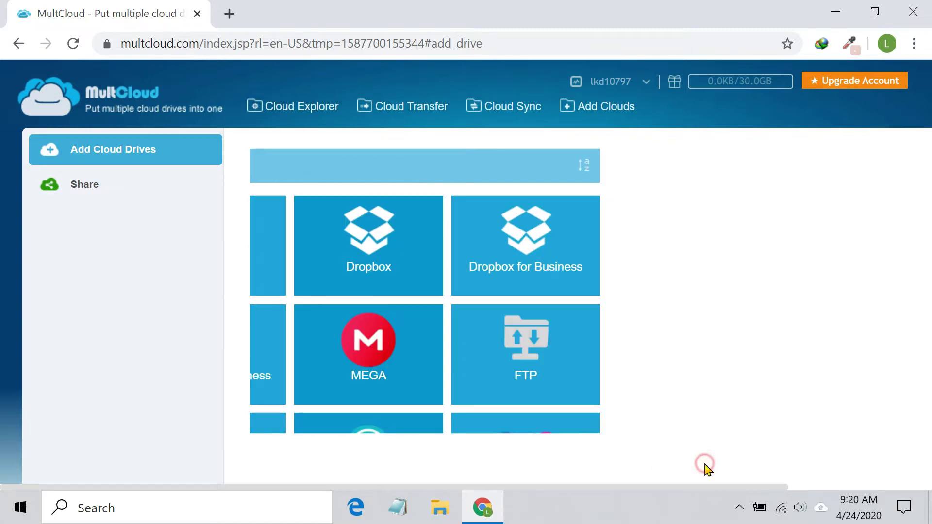
left_click(580, 337)
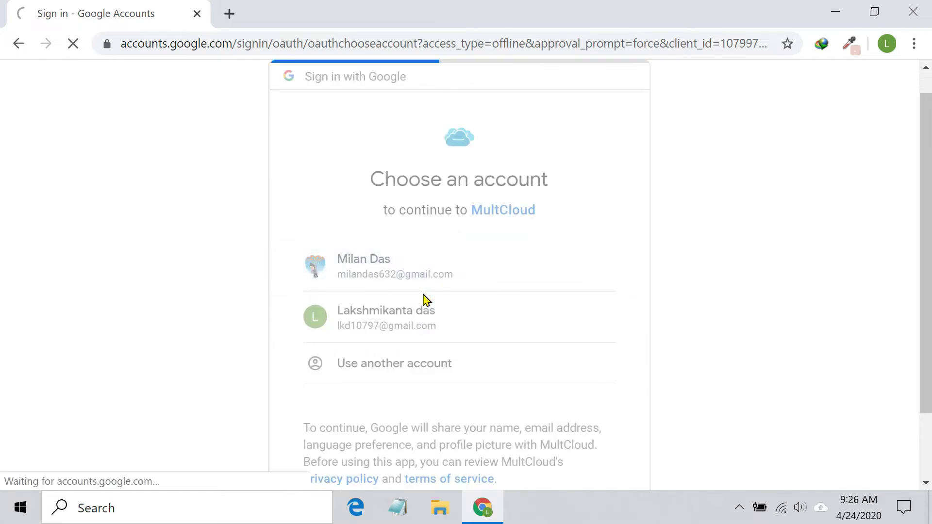
left_click(578, 370)
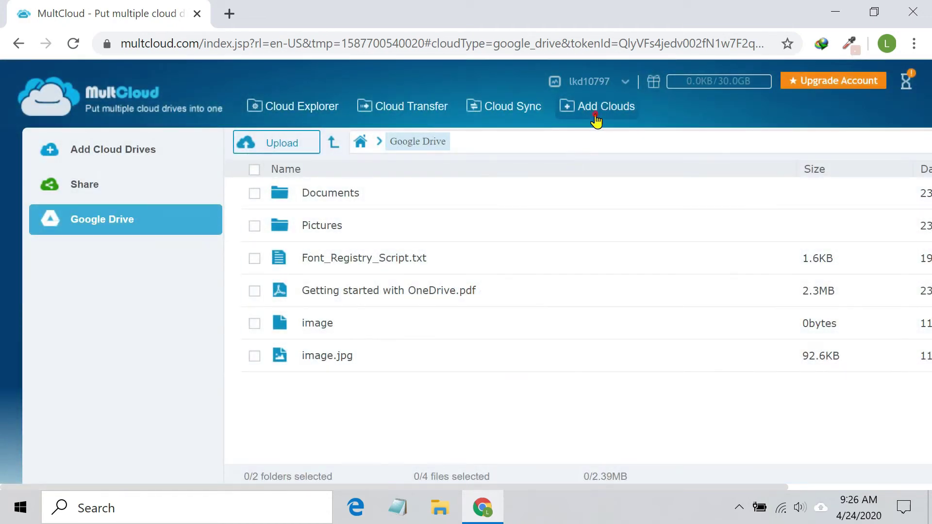
Add OneDrive as a cloud, signing in with the Microsoft email and password.
left_click(597, 107)
left_click(349, 343)
left_click(701, 457)
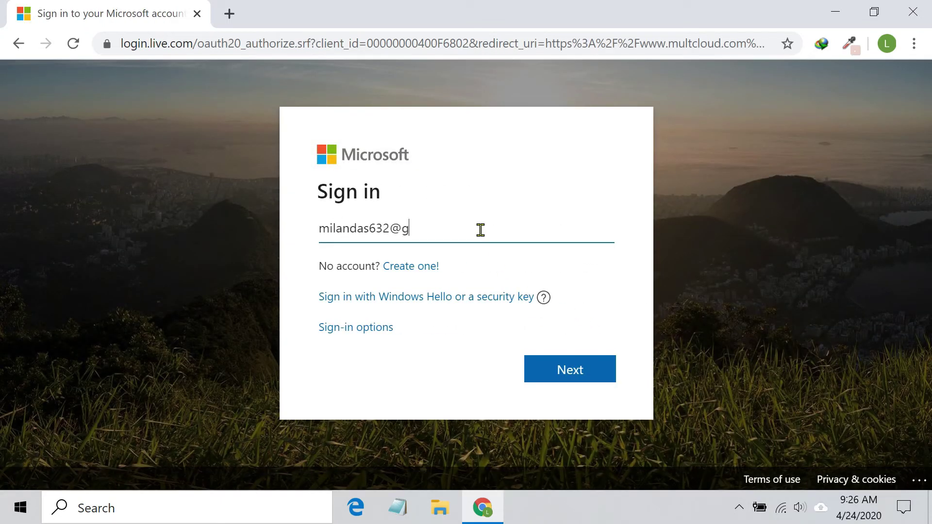
key("Return")
type("••••••")
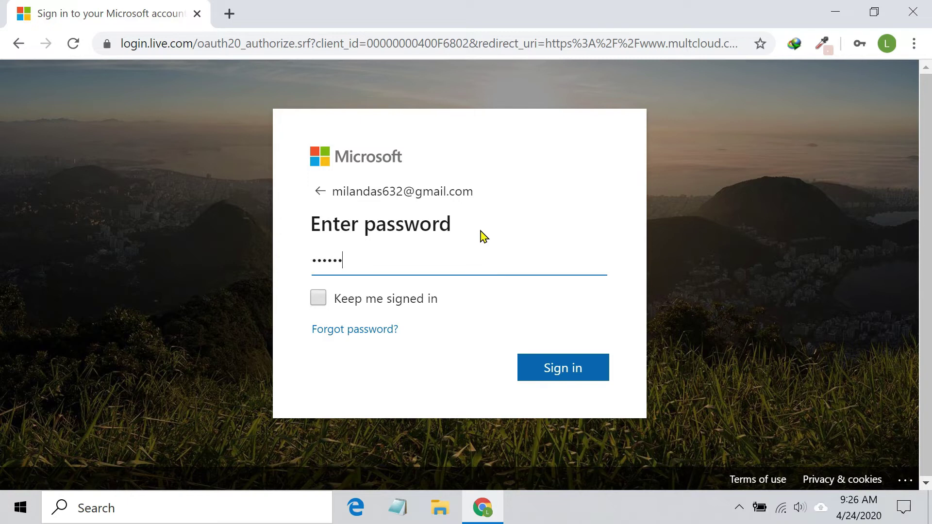
key("Return")
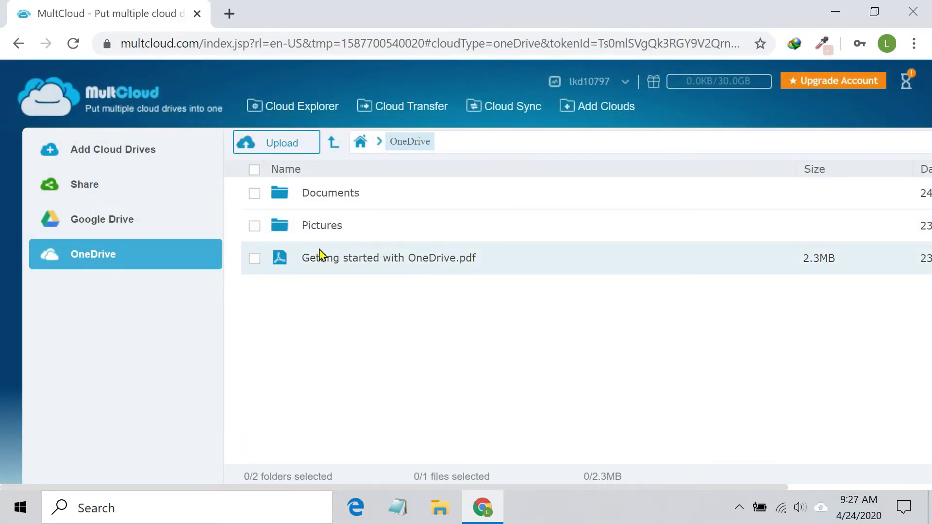
Browse the Google Drive and OneDrive file lists from the sidebar.
left_click(142, 219)
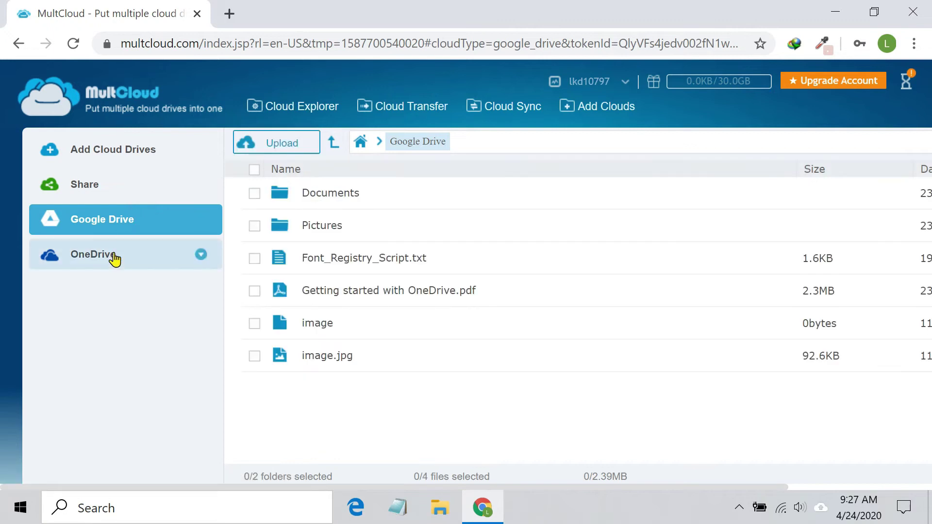
left_click(113, 254)
left_click(119, 226)
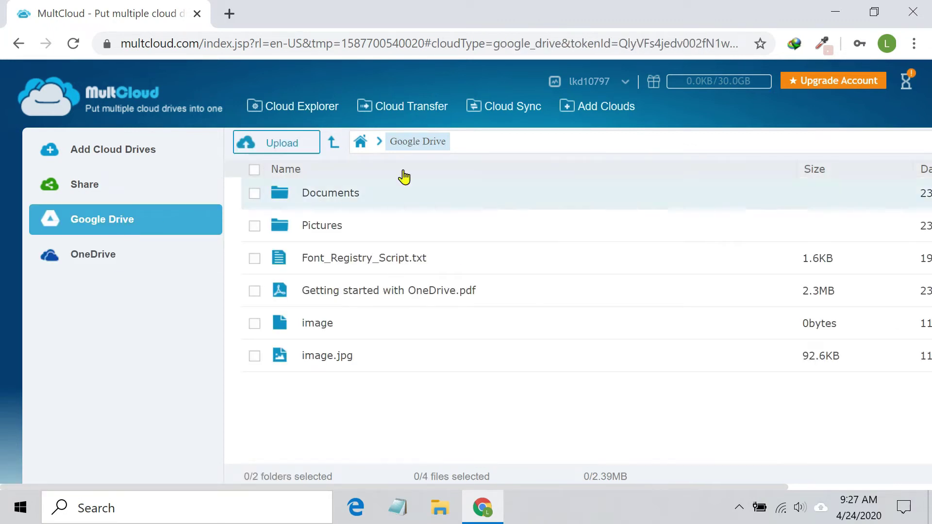
On the Cloud Sync page, pick OneDrive as the source and Google Drive as the destination.
left_click(507, 106)
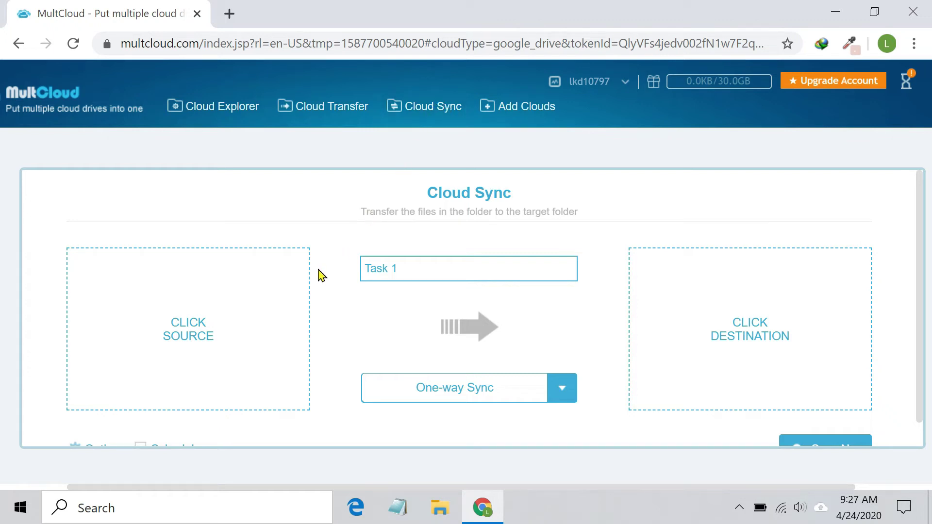
left_click(206, 326)
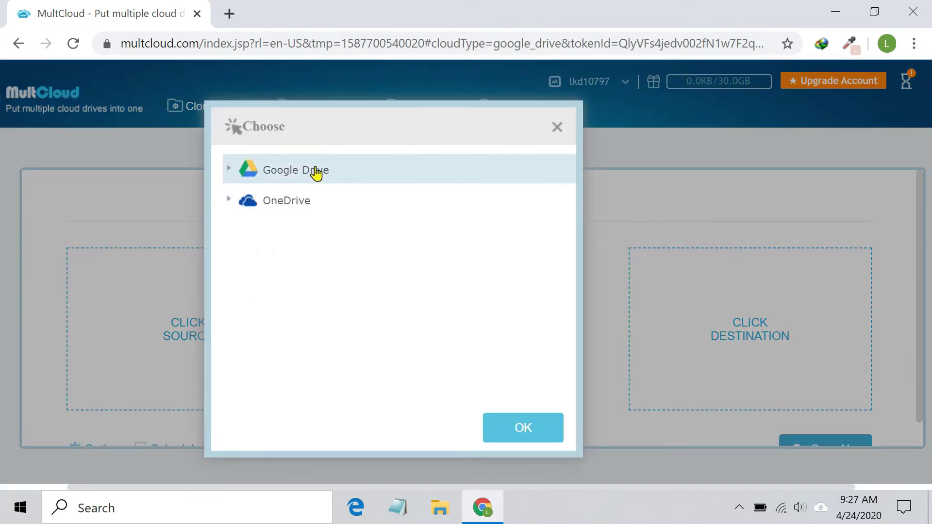
left_click(313, 201)
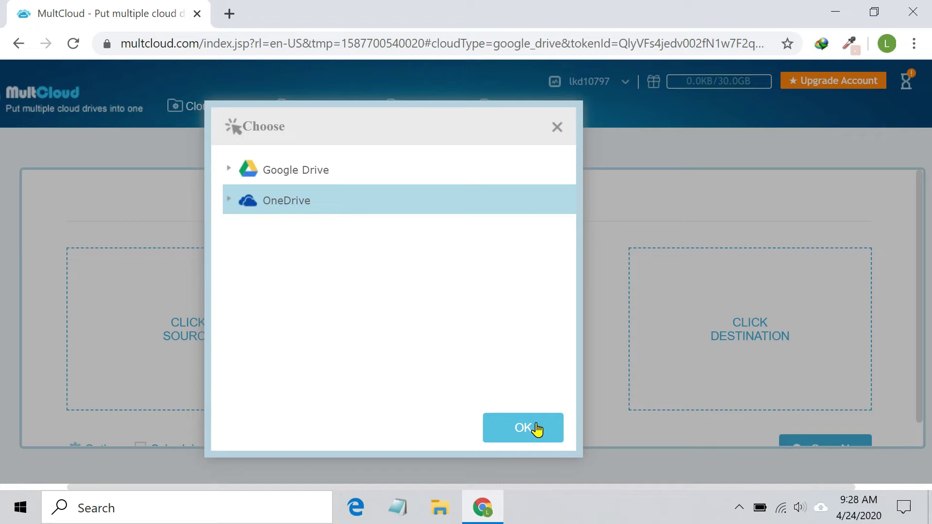
left_click(537, 430)
left_click(716, 335)
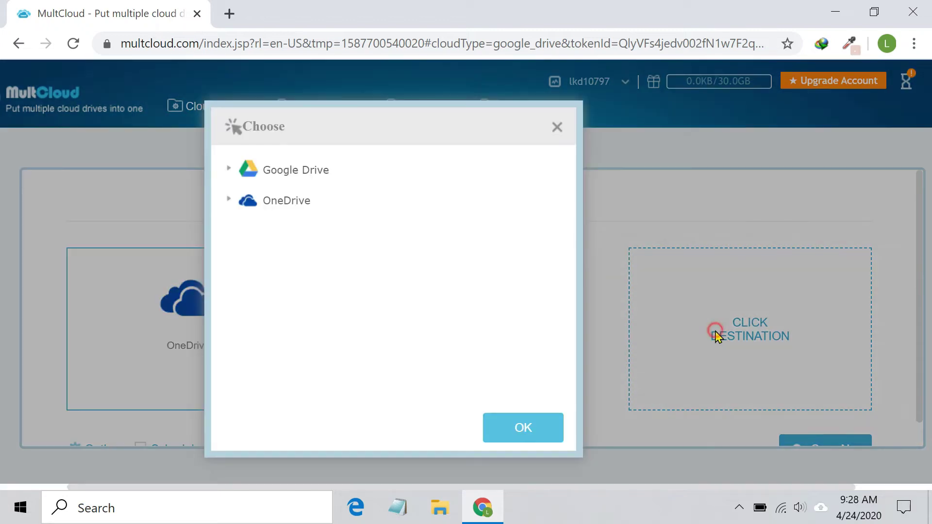
left_click(339, 171)
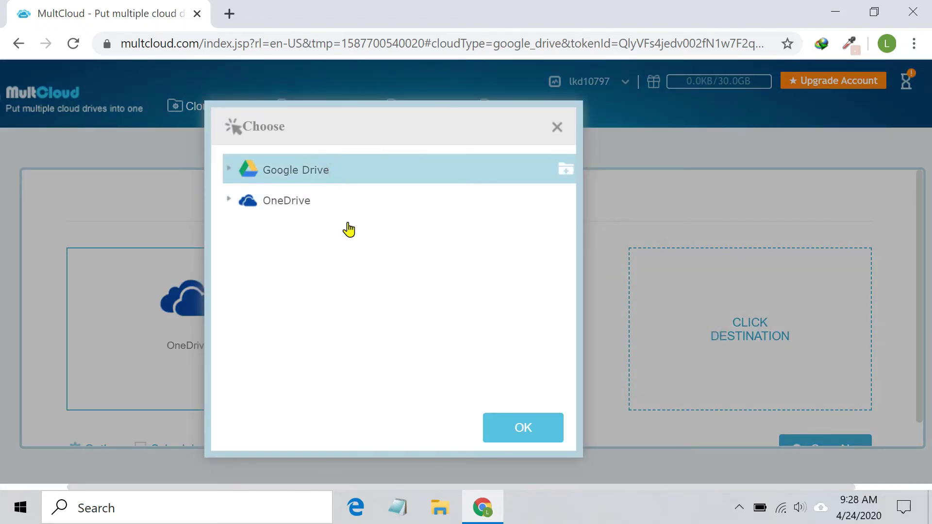
Confirm Google Drive as the destination and rename the task 'OneDrive Backup'.
left_click(523, 428)
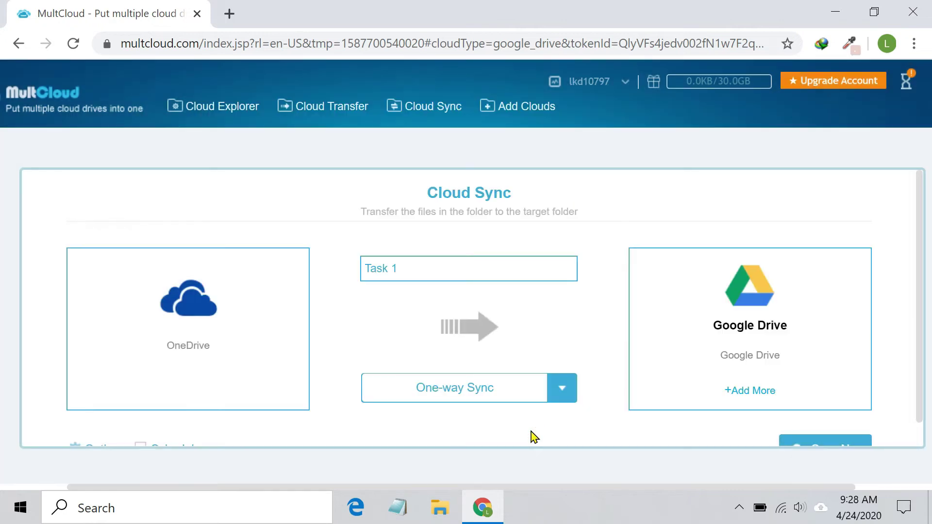
left_click(417, 268)
key("ctrl+a")
key("BackSpace")
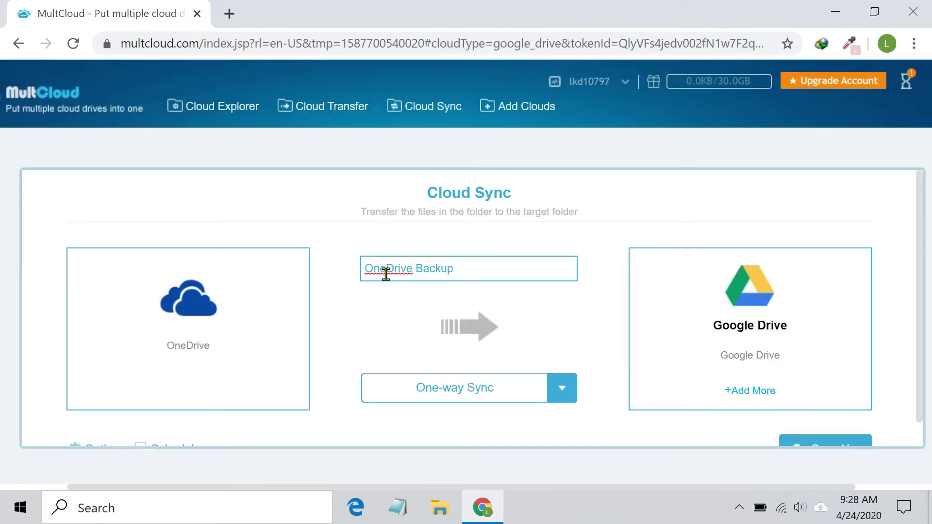
Try Two-way Sync, switch back to One-way Sync, and start the sync.
left_click(563, 391)
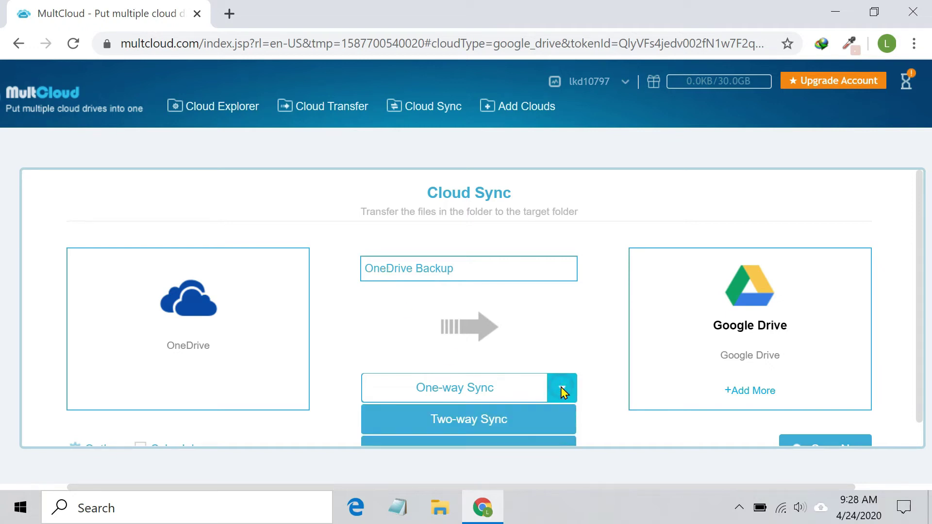
scroll(598, 364, "down", 1)
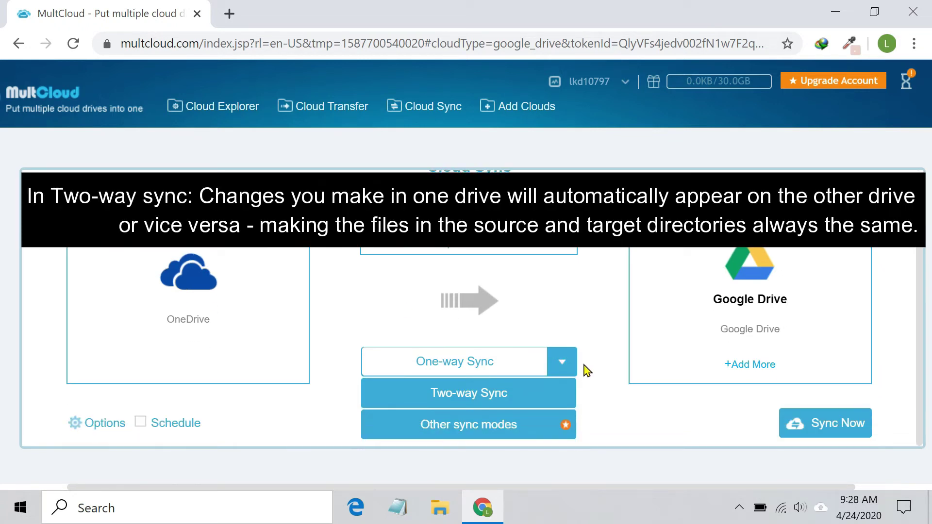
left_click(512, 395)
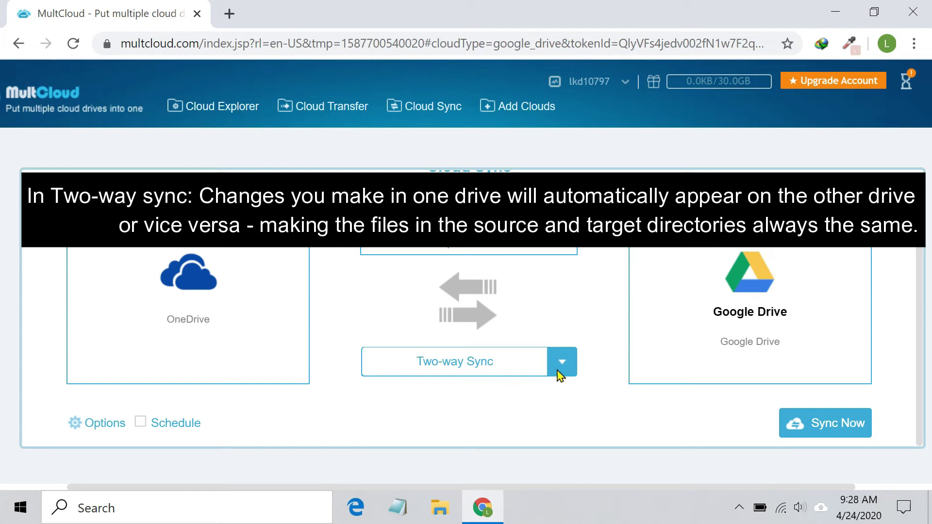
left_click(561, 362)
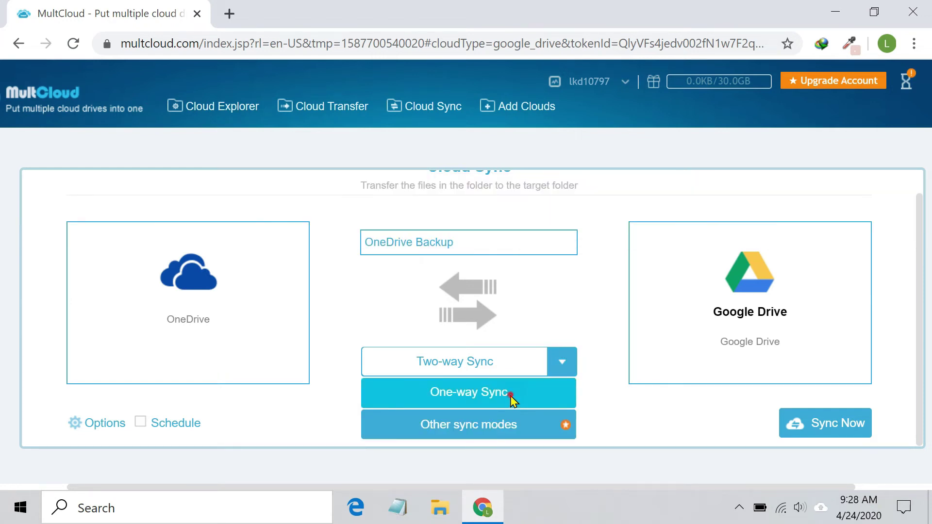
left_click(512, 399)
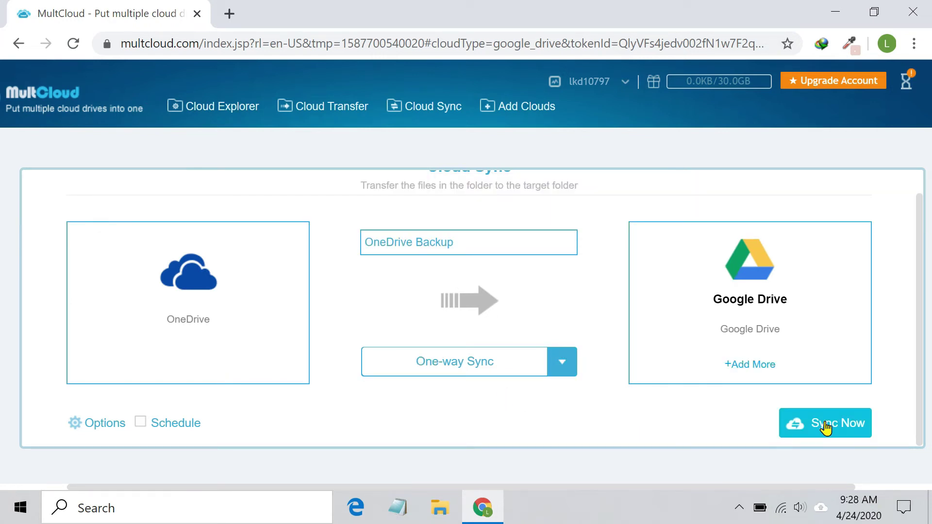
left_click(824, 423)
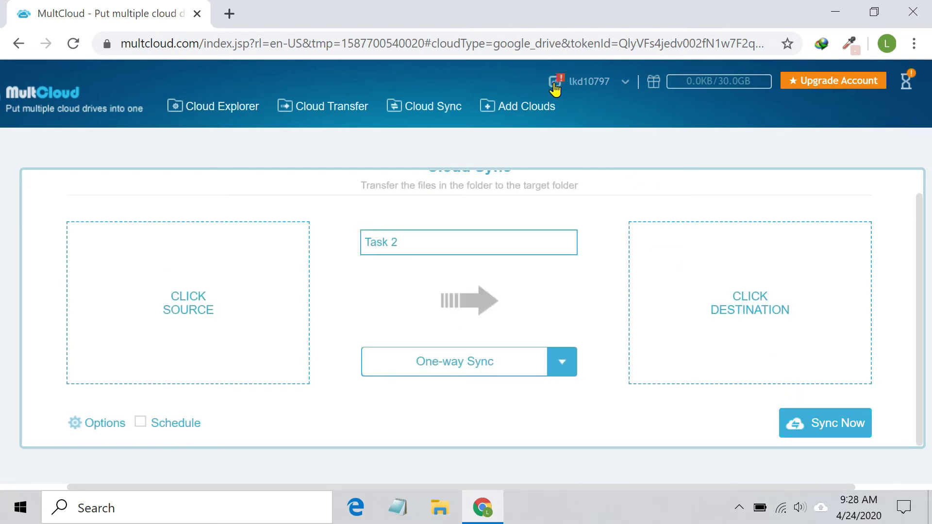
Review the OneDrive Backup task logs showing all 7 files transferred successfully.
left_click(555, 85)
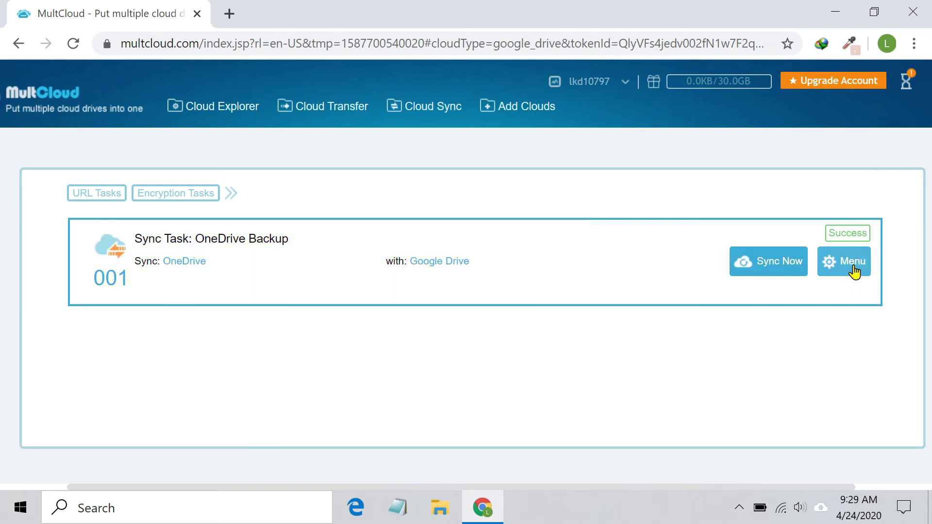
left_click(852, 264)
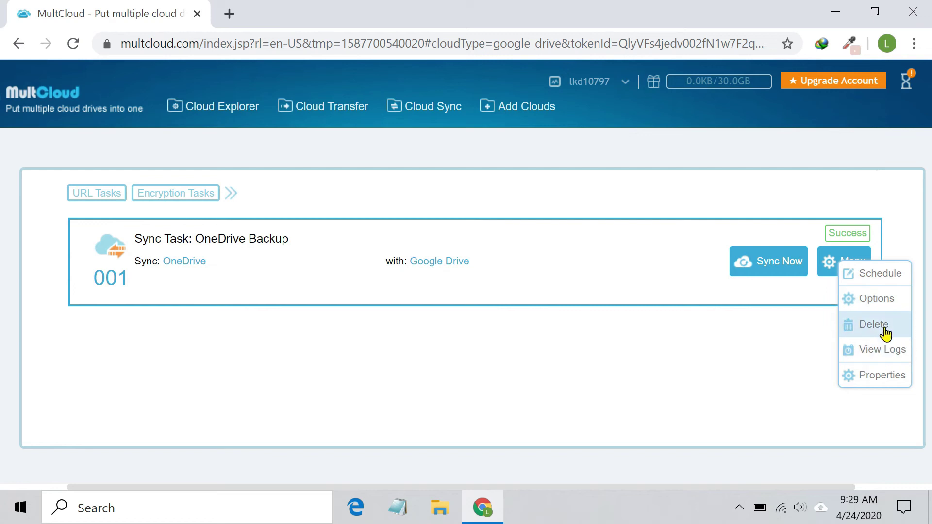
left_click(882, 350)
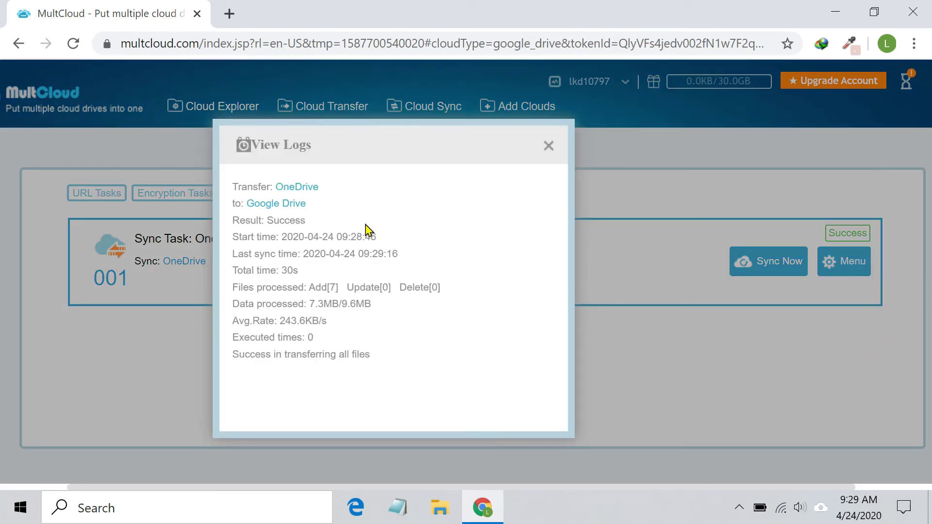
left_click(548, 150)
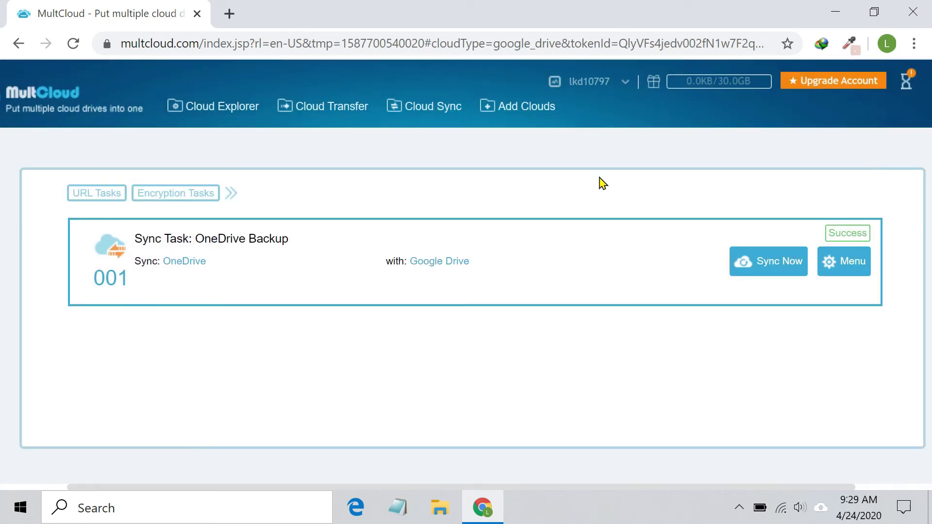
left_click(835, 263)
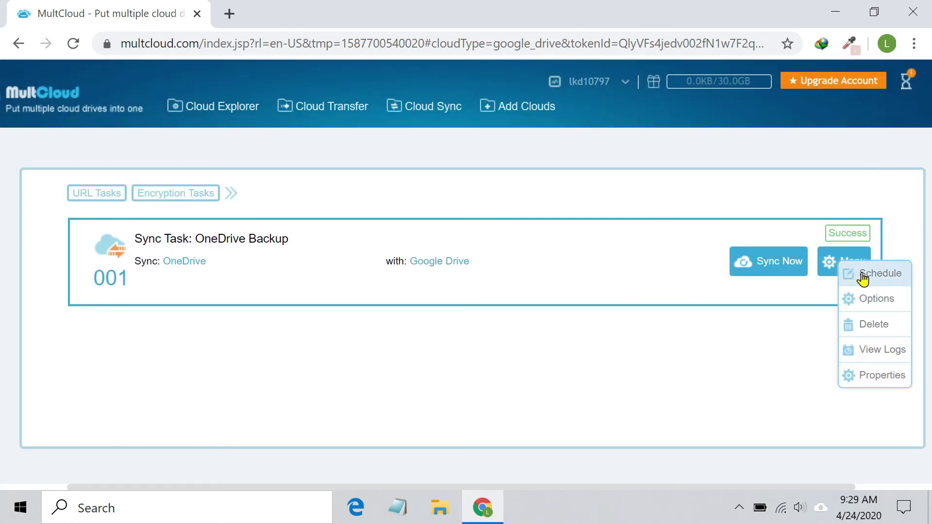
left_click(878, 275)
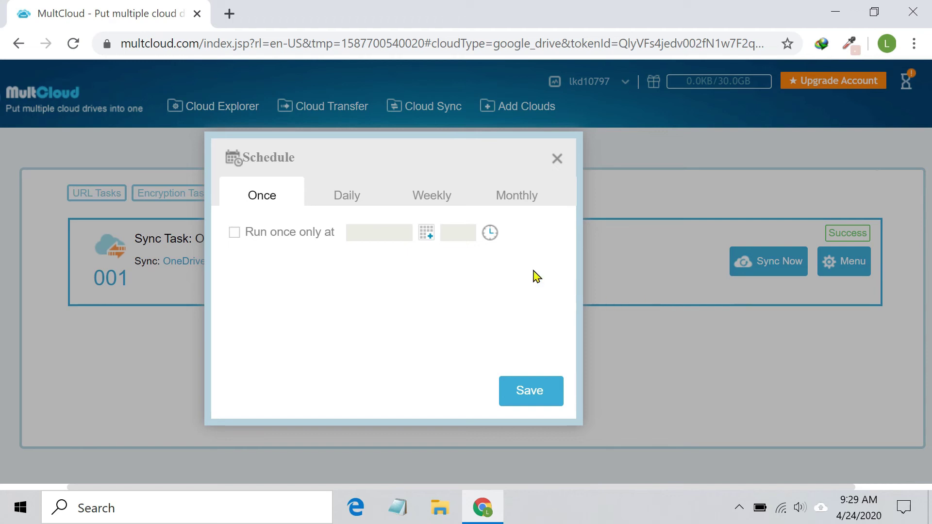
left_click(234, 232)
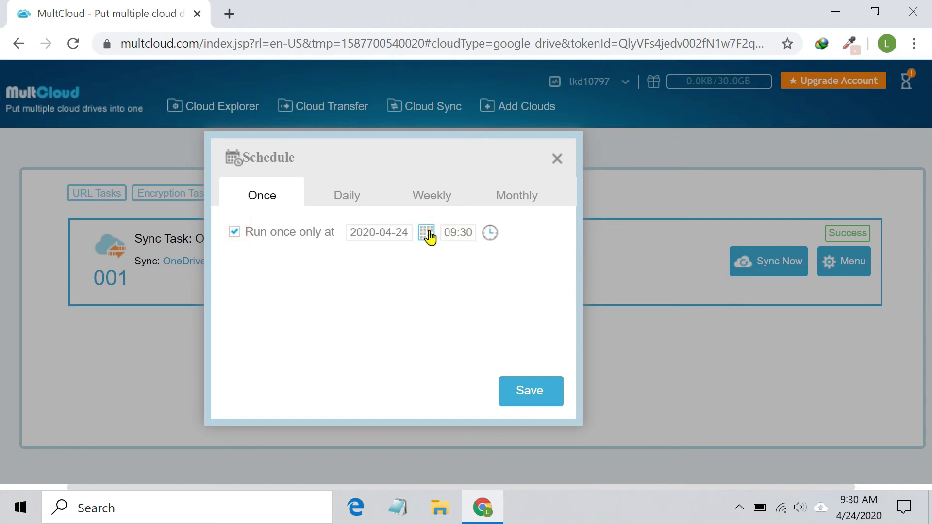
left_click(427, 233)
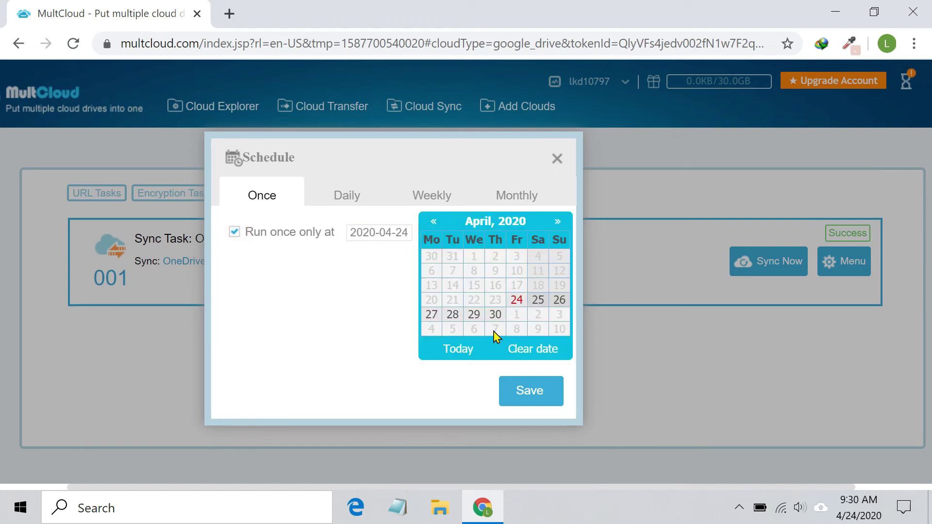
left_click(458, 350)
left_click(235, 232)
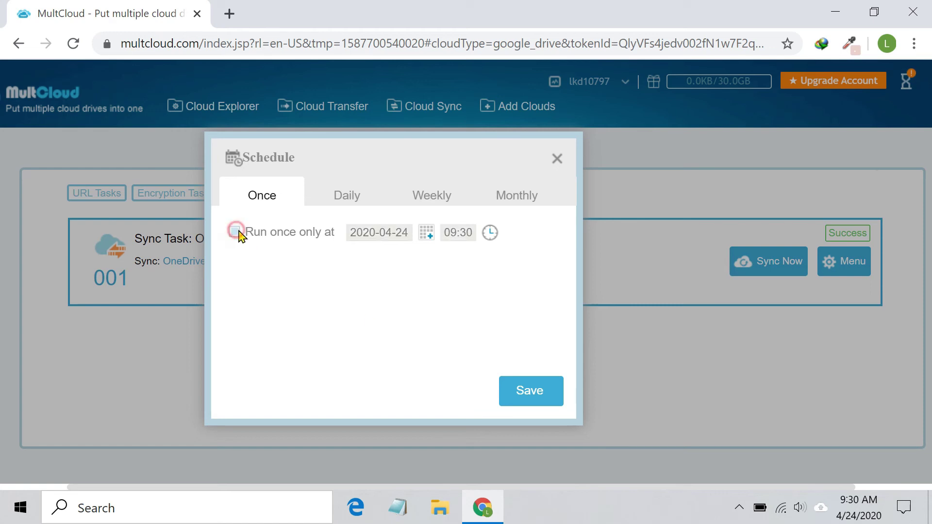
left_click(347, 196)
left_click(432, 195)
left_click(516, 196)
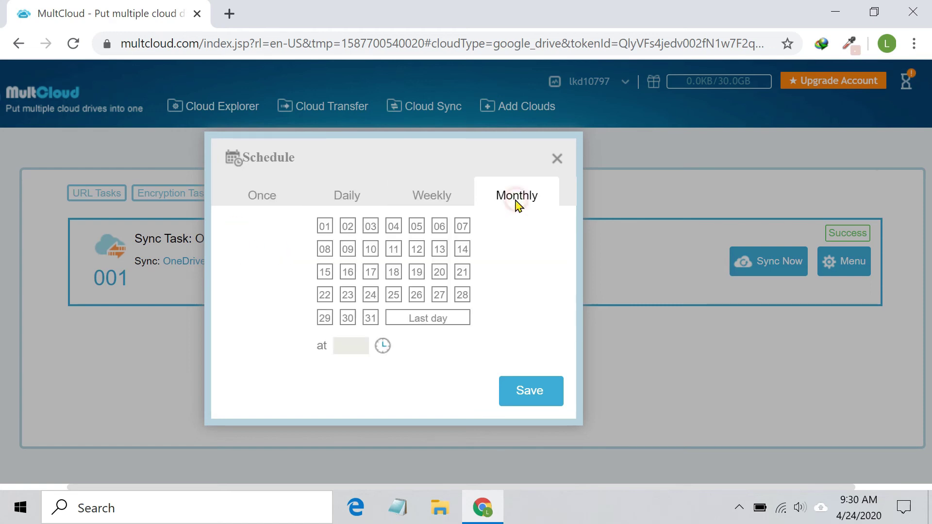
left_click(557, 160)
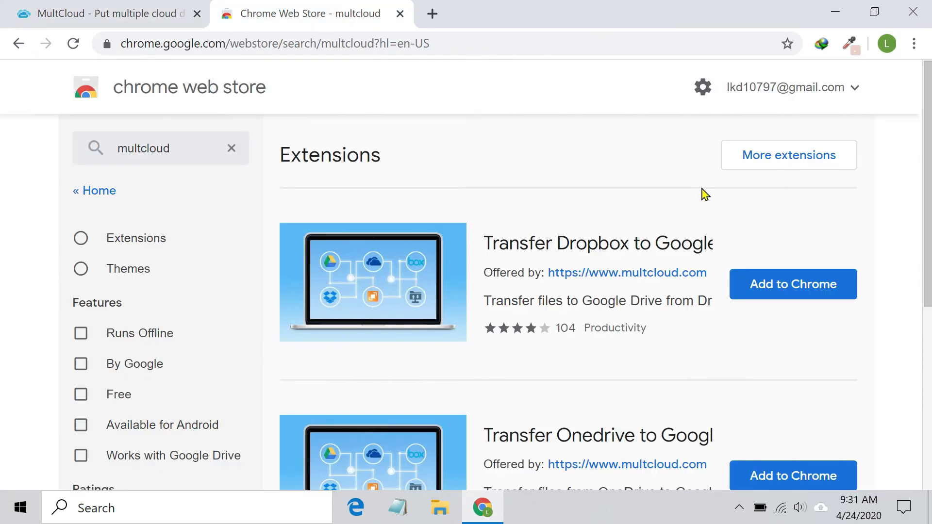
scroll(704, 194, "down", 2)
scroll(704, 194, "down", 2)
scroll(704, 195, "down", 2)
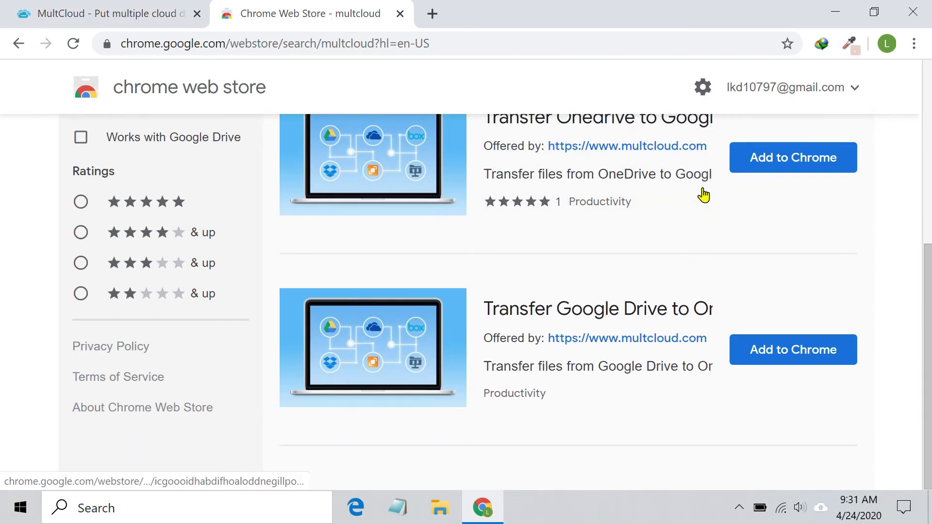
scroll(705, 194, "up", 3)
scroll(704, 195, "up", 3)
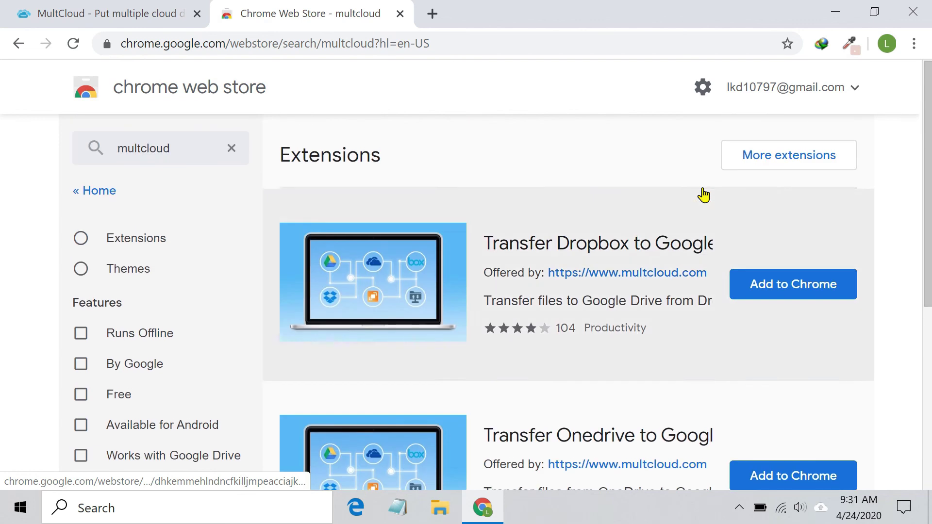